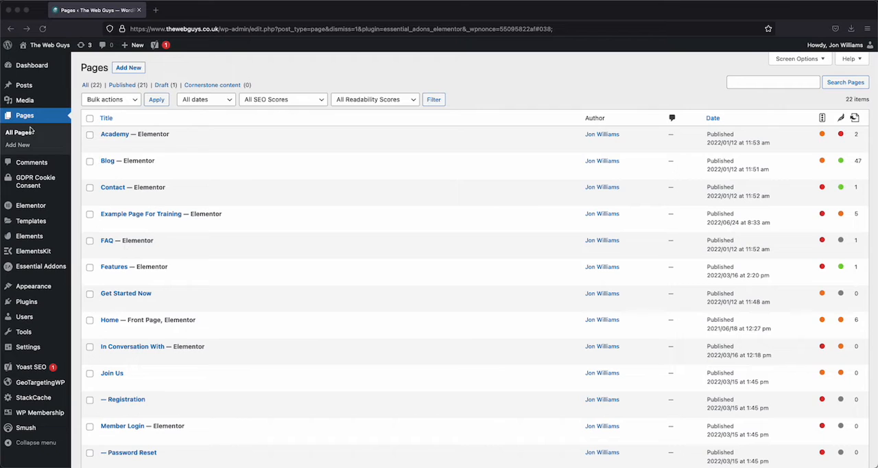
Step: Open Example Page For Training for editing with Elementor and look over its header and project sections
{"action": "left_click", "coordinate": [118, 231]}
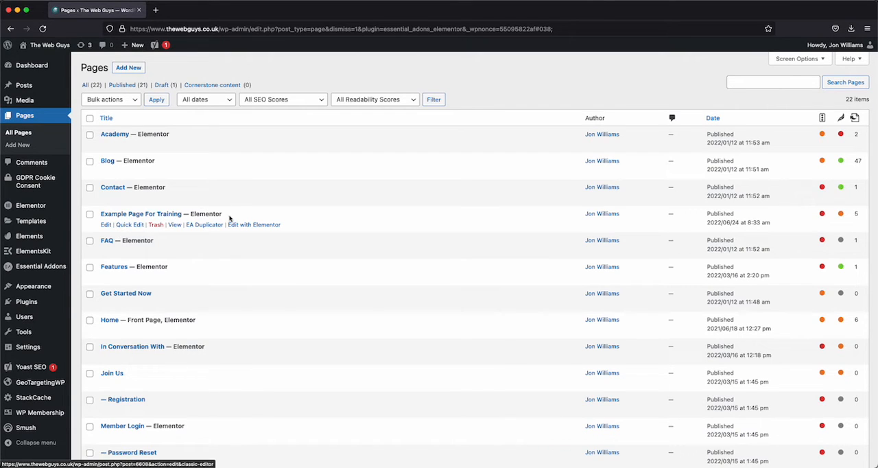
{"action": "left_click", "coordinate": [255, 225]}
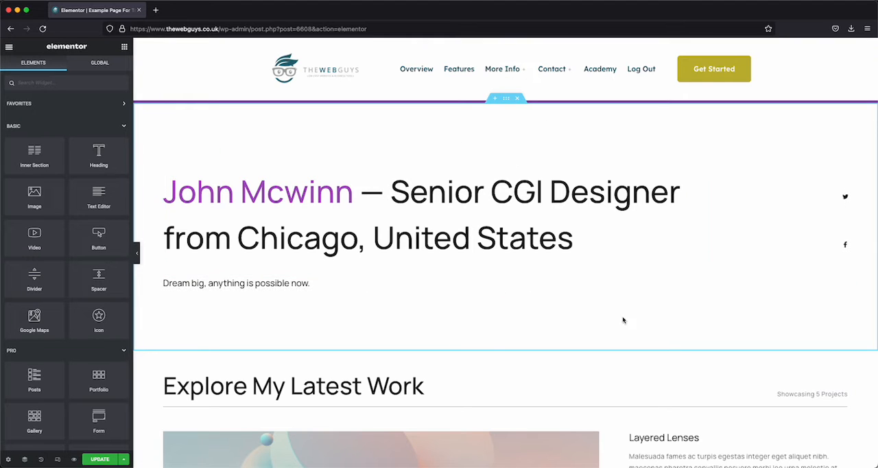
{"action": "scroll", "coordinate": [632, 357], "scroll_direction": "down", "scroll_amount": 2}
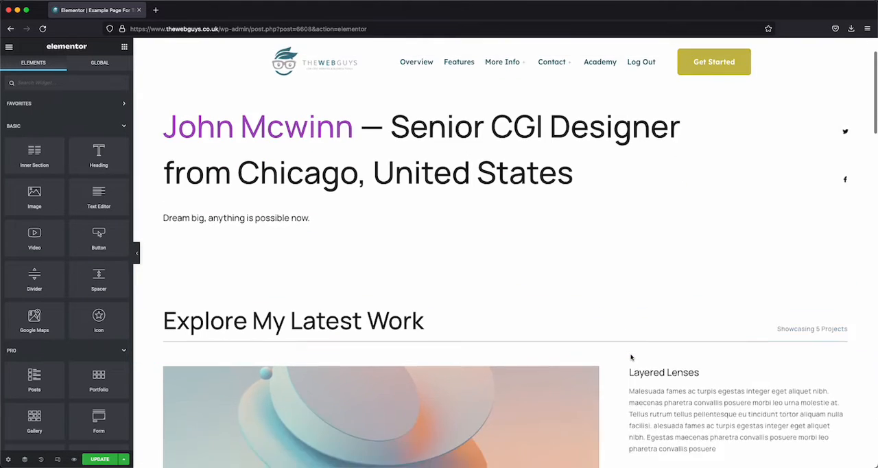
{"action": "scroll", "coordinate": [632, 357], "scroll_direction": "up", "scroll_amount": 2}
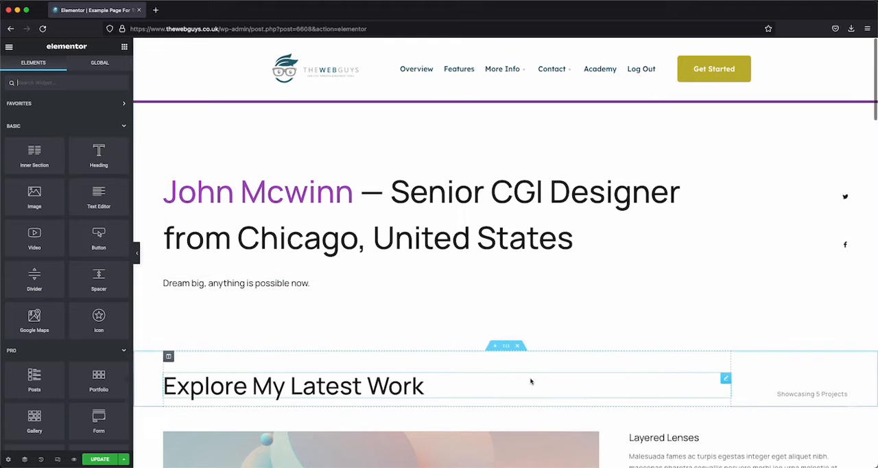
{"action": "scroll", "coordinate": [532, 382], "scroll_direction": "down", "scroll_amount": 5}
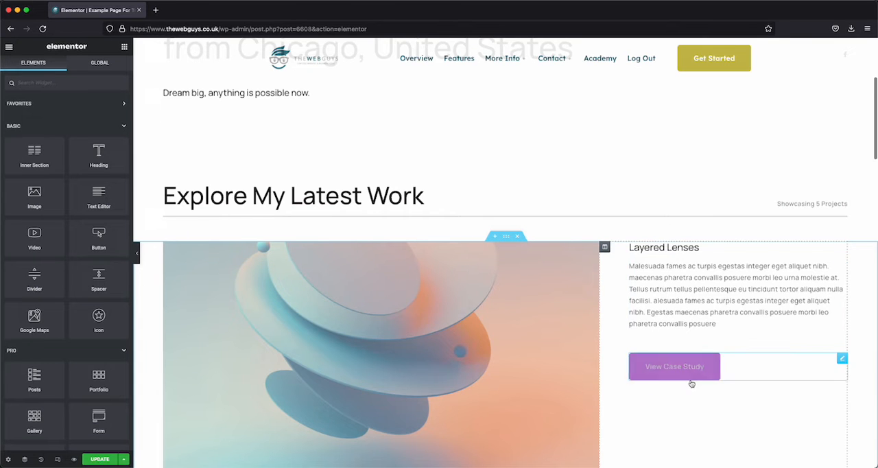
{"action": "scroll", "coordinate": [684, 402], "scroll_direction": "down", "scroll_amount": 5}
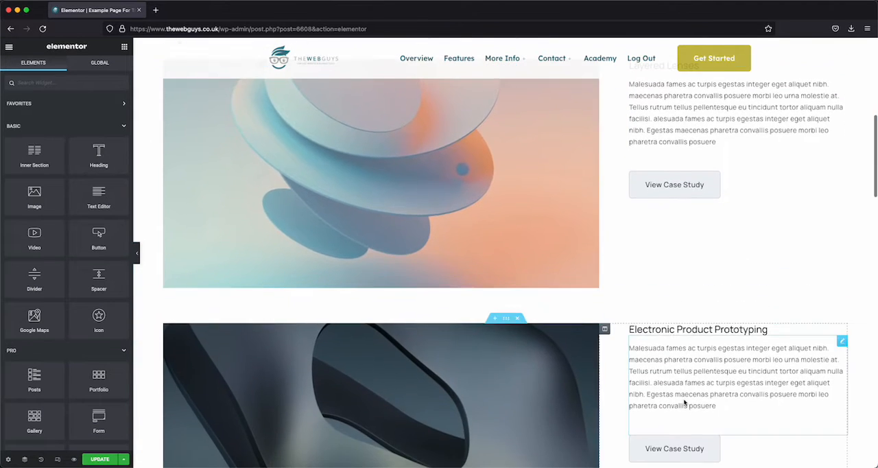
{"action": "scroll", "coordinate": [684, 392], "scroll_direction": "up", "scroll_amount": 6}
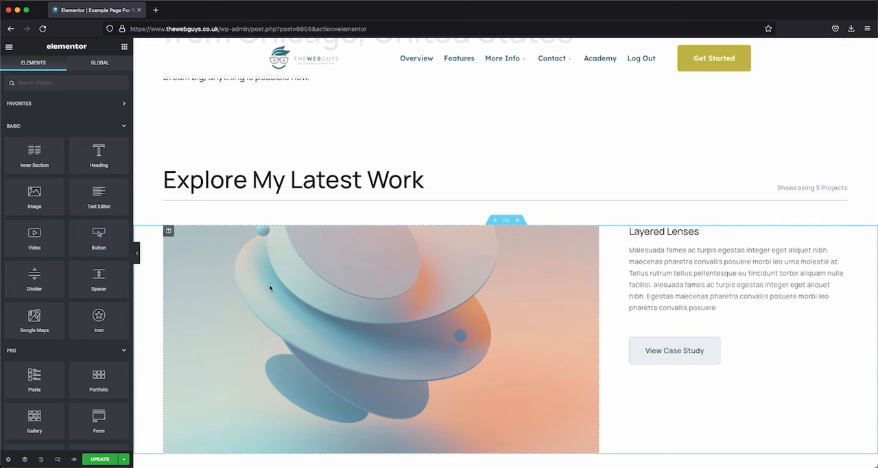
{"action": "scroll", "coordinate": [298, 303], "scroll_direction": "down", "scroll_amount": 3}
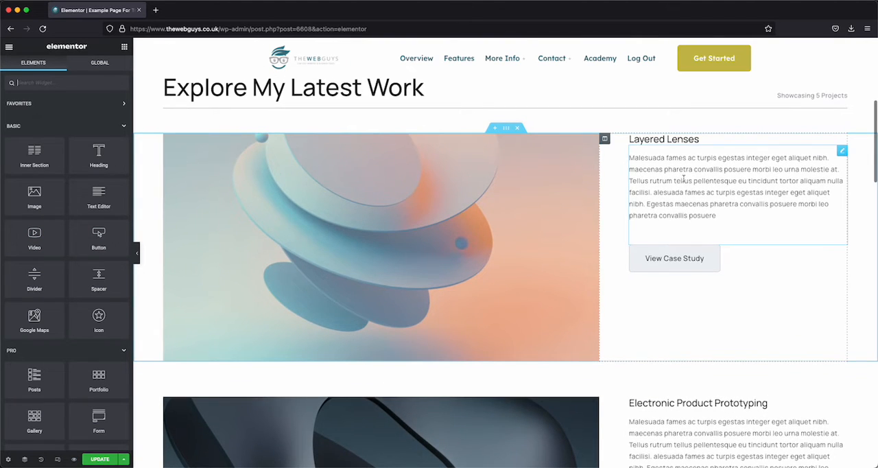
Step: Open the Layered Lenses paragraph for editing, widen the editing panel and make the text box taller
{"action": "left_click", "coordinate": [720, 181]}
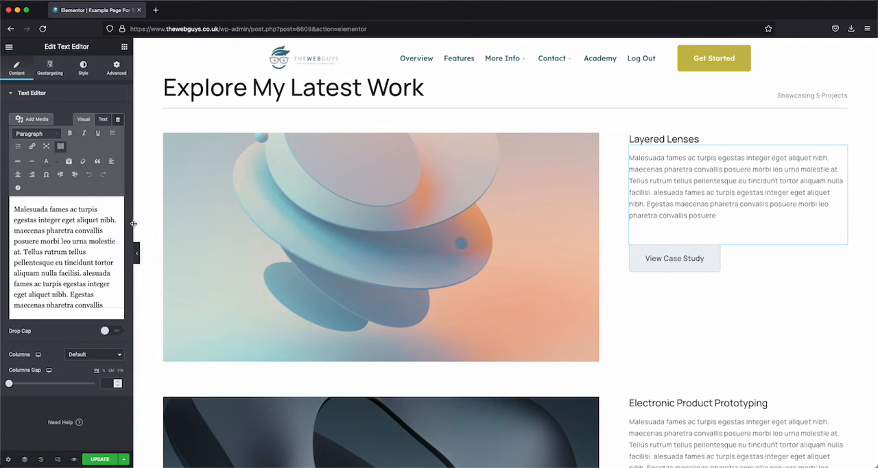
{"action": "left_click_drag", "start_coordinate": [133, 224], "coordinate": [220, 226]}
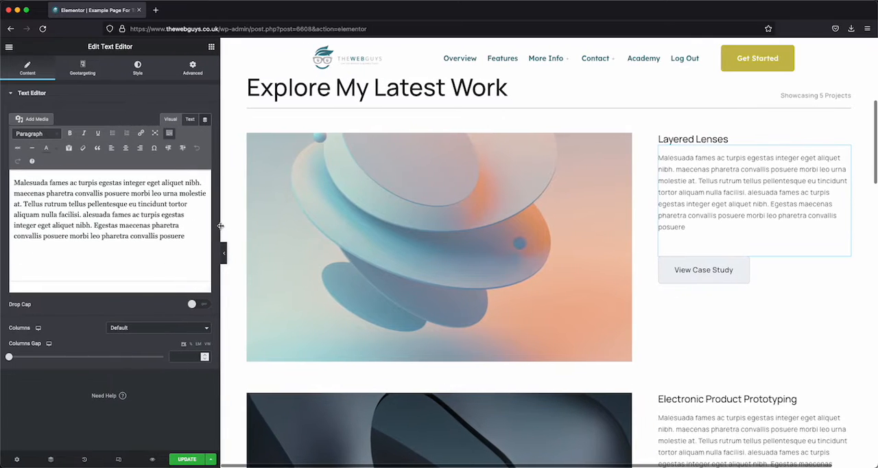
{"action": "left_click_drag", "start_coordinate": [207, 289], "coordinate": [206, 315]}
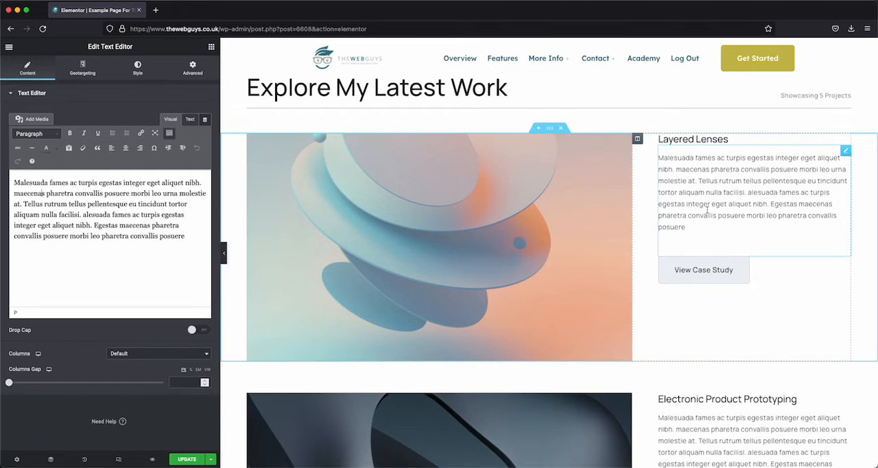
Step: Open the Layered Lenses heading and examine its HTML tag choices, style settings and content settings
{"action": "scroll", "coordinate": [701, 198], "scroll_direction": "up", "scroll_amount": 1}
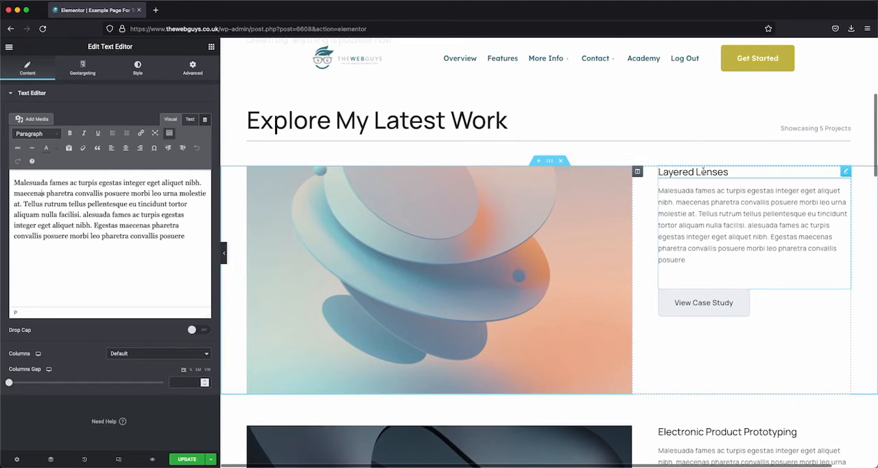
{"action": "left_click", "coordinate": [703, 173]}
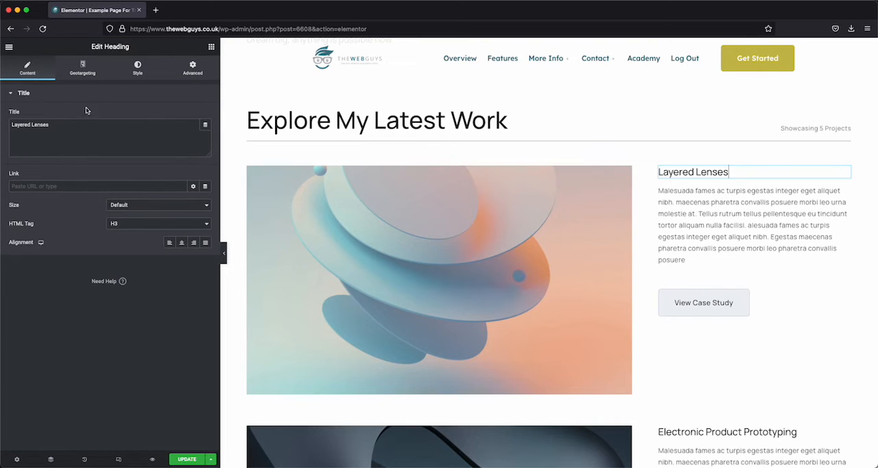
{"action": "left_click", "coordinate": [126, 225]}
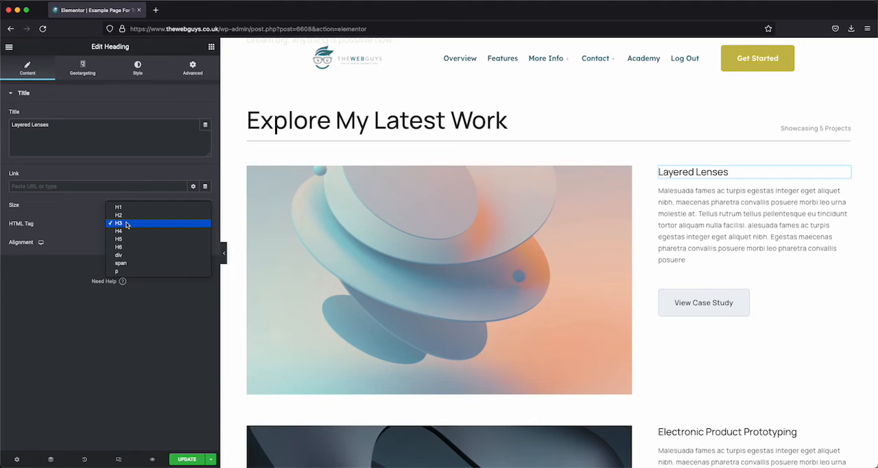
{"action": "left_click", "coordinate": [86, 220]}
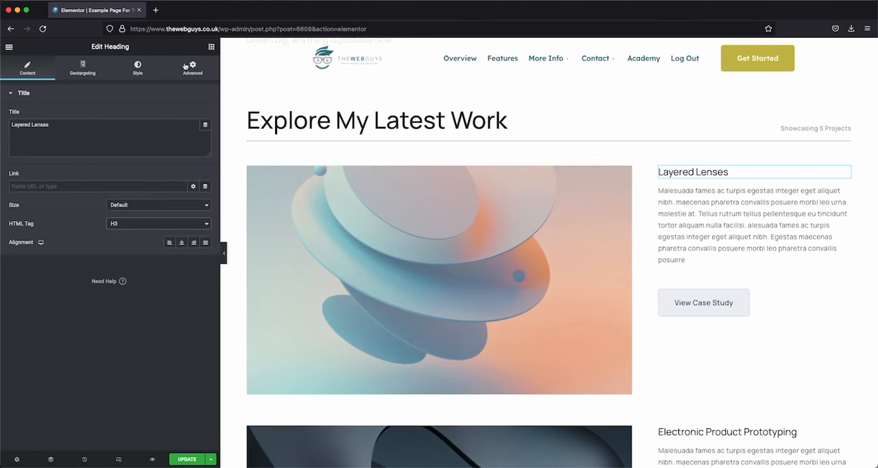
{"action": "left_click", "coordinate": [138, 69]}
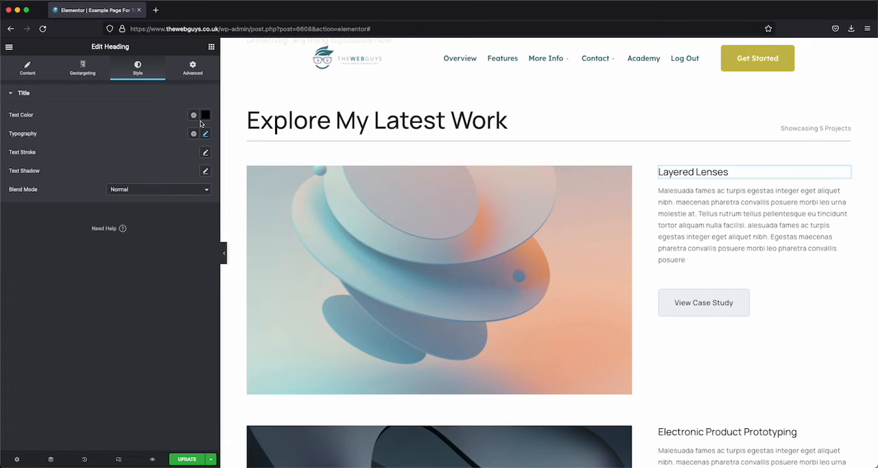
{"action": "left_click", "coordinate": [30, 69]}
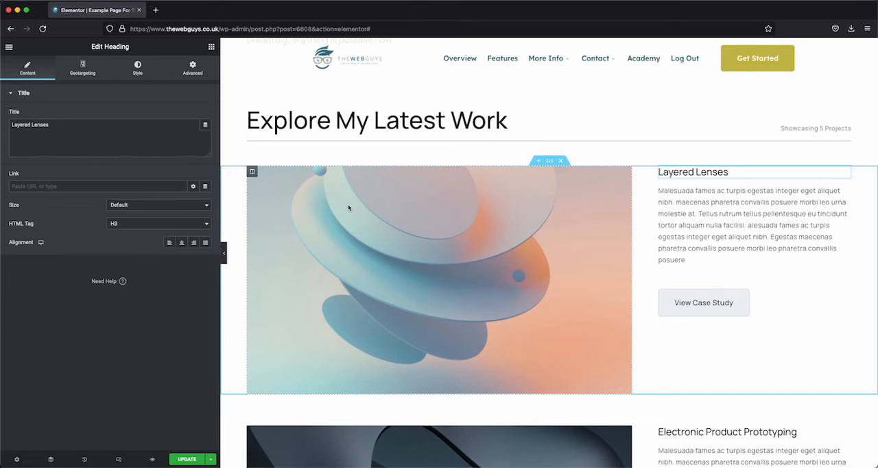
Step: Open the Layered Lenses image column for editing and examine its background style and layout settings
{"action": "right_click", "coordinate": [251, 172]}
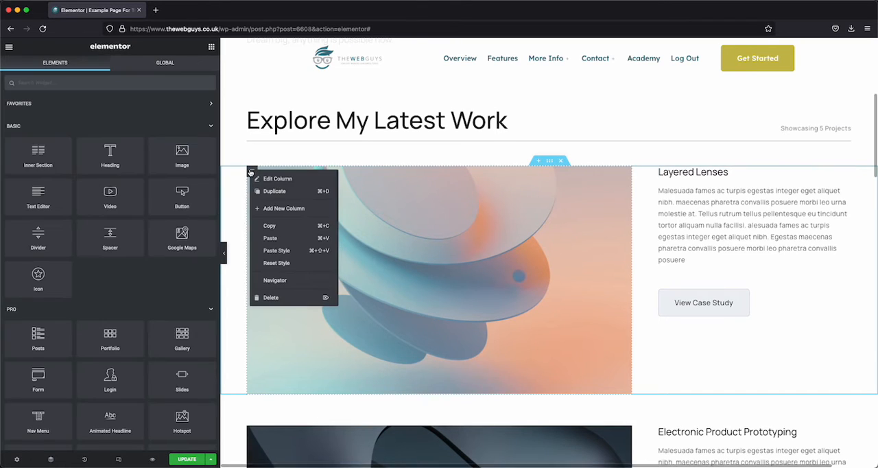
{"action": "left_click", "coordinate": [272, 179]}
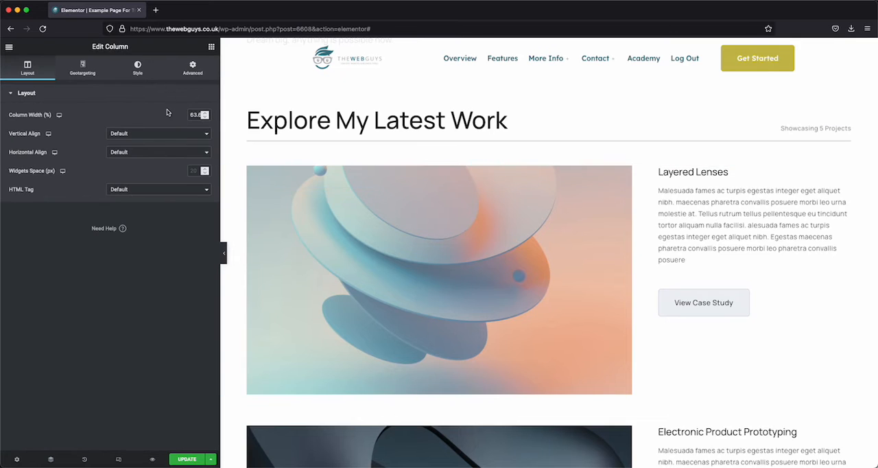
{"action": "left_click", "coordinate": [138, 74]}
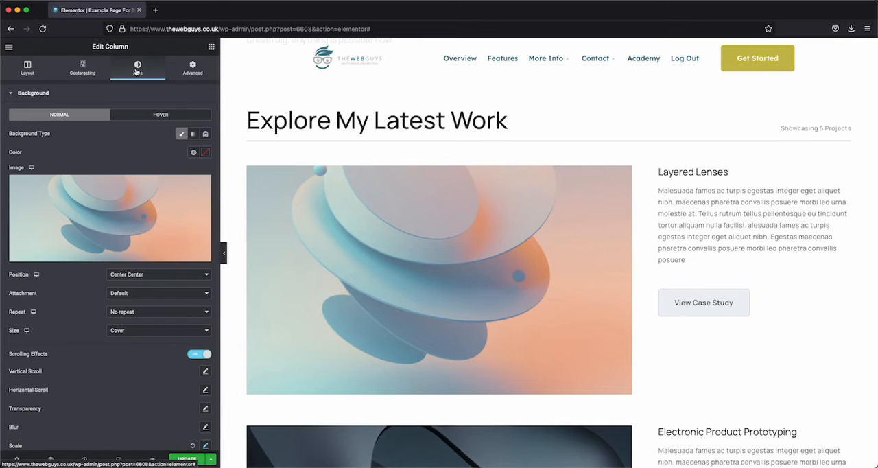
{"action": "left_click", "coordinate": [28, 68]}
Step: Add an Image widget between the Layered Lenses heading and its paragraph
{"action": "scroll", "coordinate": [440, 245], "scroll_direction": "up", "scroll_amount": 2}
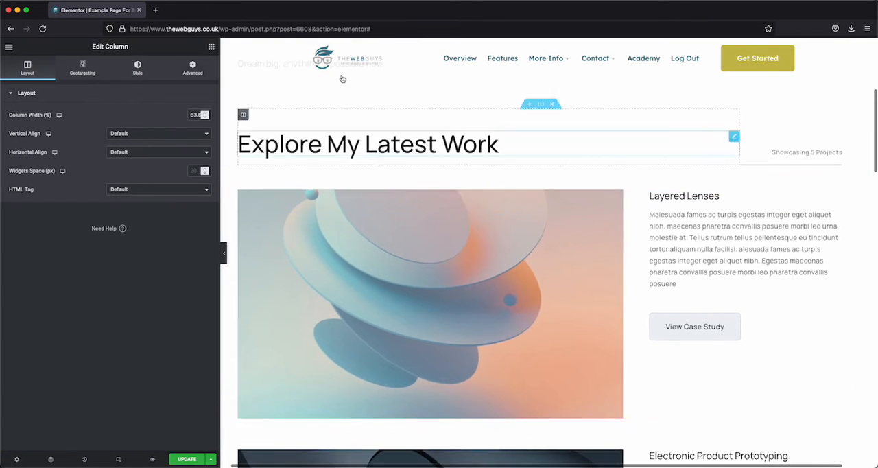
{"action": "left_click", "coordinate": [212, 47]}
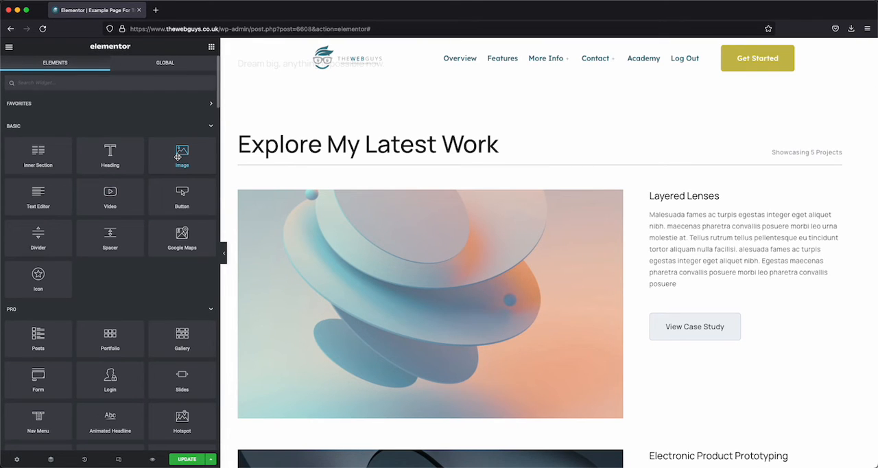
{"action": "left_click_drag", "start_coordinate": [177, 156], "coordinate": [718, 215]}
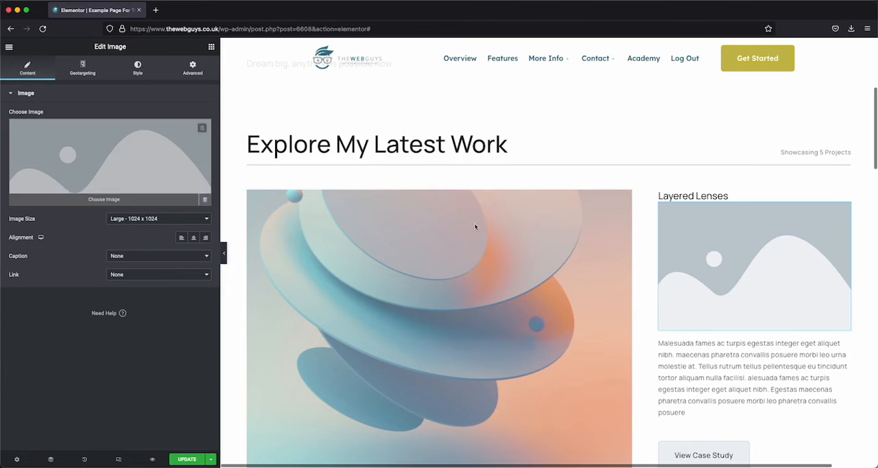
Step: Look at the upload and Envato Elements sources, then insert Project-2.jpg from the media library as the new widget's image
{"action": "left_click", "coordinate": [94, 158]}
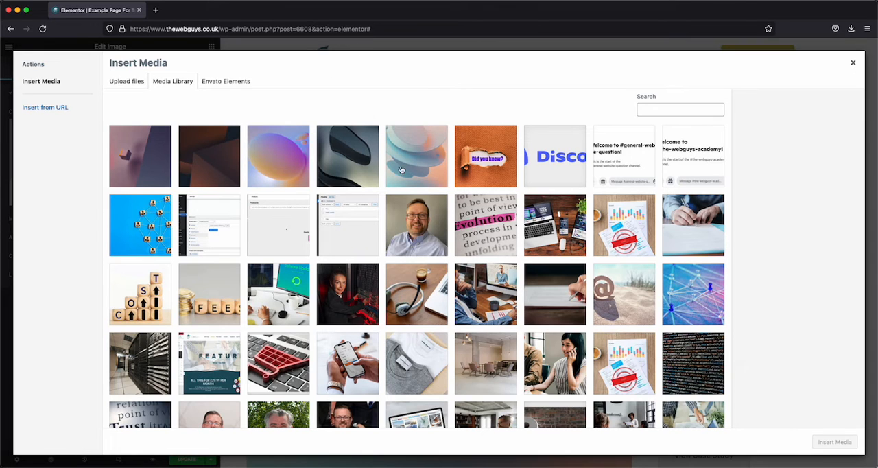
{"action": "left_click", "coordinate": [127, 82]}
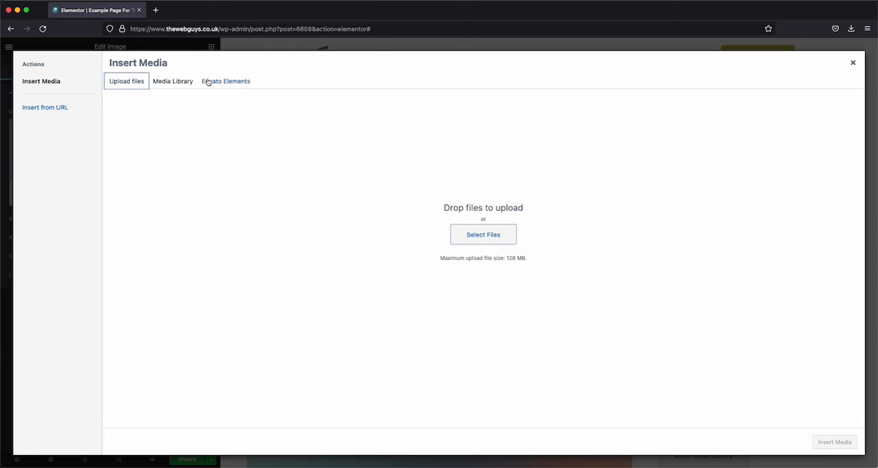
{"action": "left_click", "coordinate": [227, 83]}
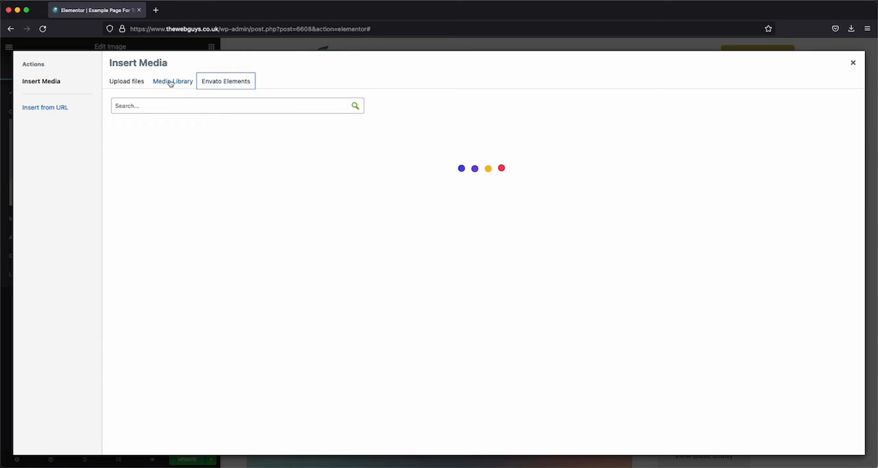
{"action": "left_click", "coordinate": [171, 83]}
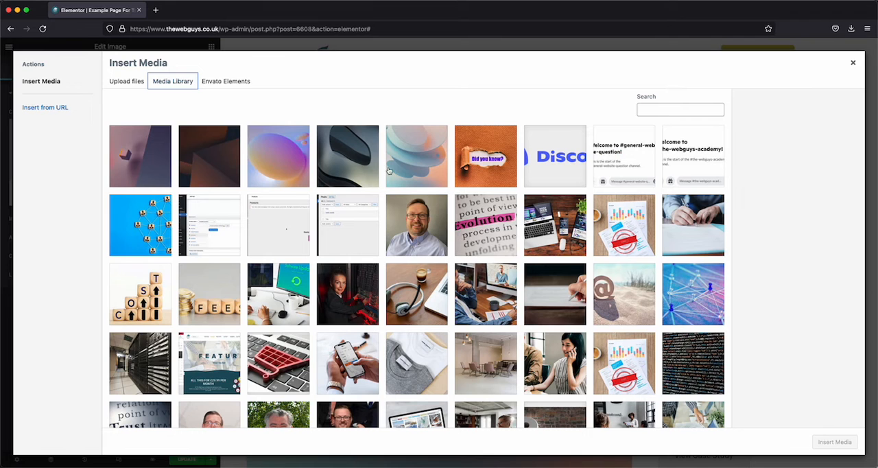
{"action": "left_click", "coordinate": [356, 157]}
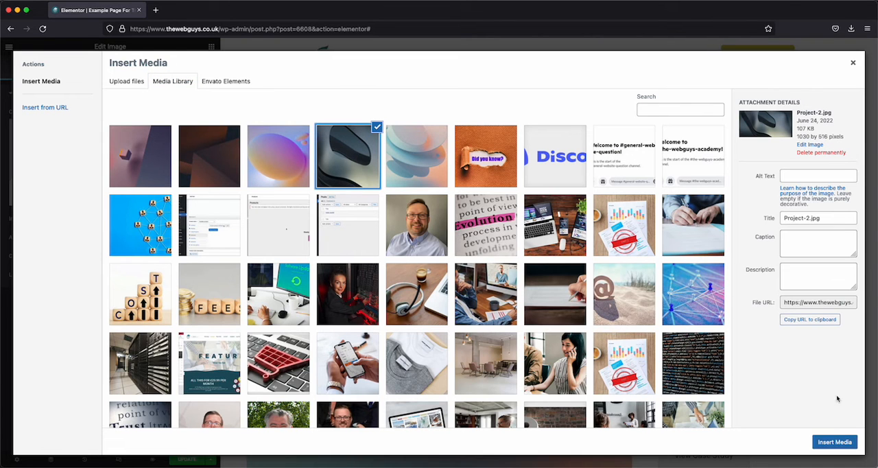
{"action": "left_click", "coordinate": [834, 441]}
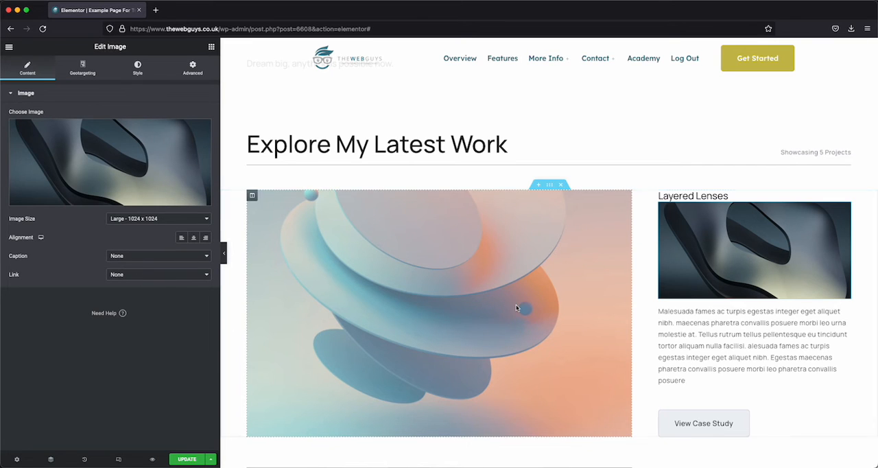
Step: Look over the Layered Lenses section and examine the actions available for its paragraph widget and for the whole section
{"action": "scroll", "coordinate": [705, 354], "scroll_direction": "down", "scroll_amount": 1}
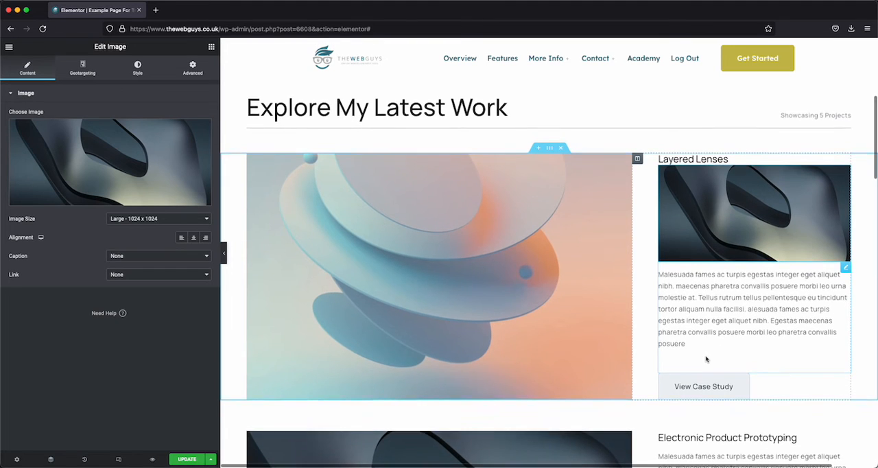
{"action": "scroll", "coordinate": [707, 359], "scroll_direction": "down", "scroll_amount": 1}
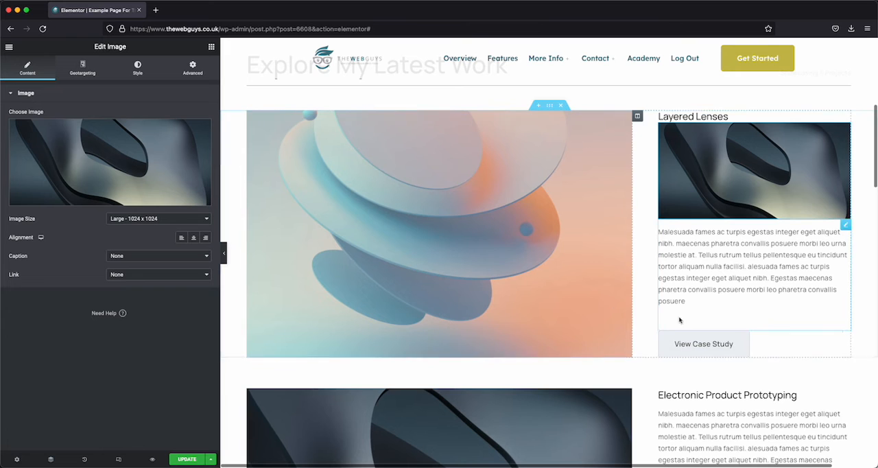
{"action": "scroll", "coordinate": [680, 339], "scroll_direction": "down", "scroll_amount": 2}
{"action": "scroll", "coordinate": [680, 339], "scroll_direction": "up", "scroll_amount": 3}
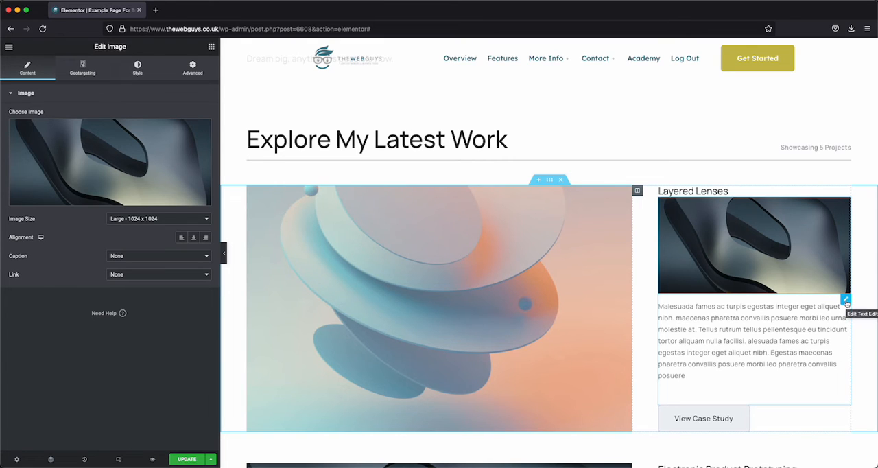
{"action": "right_click", "coordinate": [846, 302]}
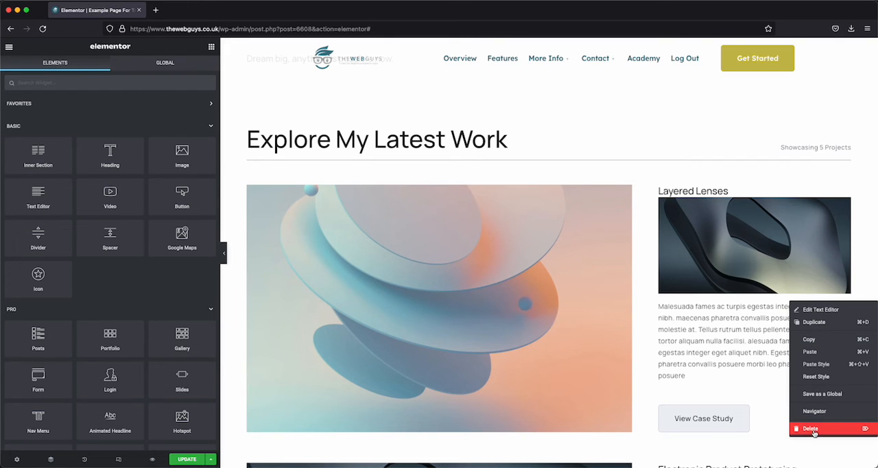
{"action": "left_click", "coordinate": [624, 170]}
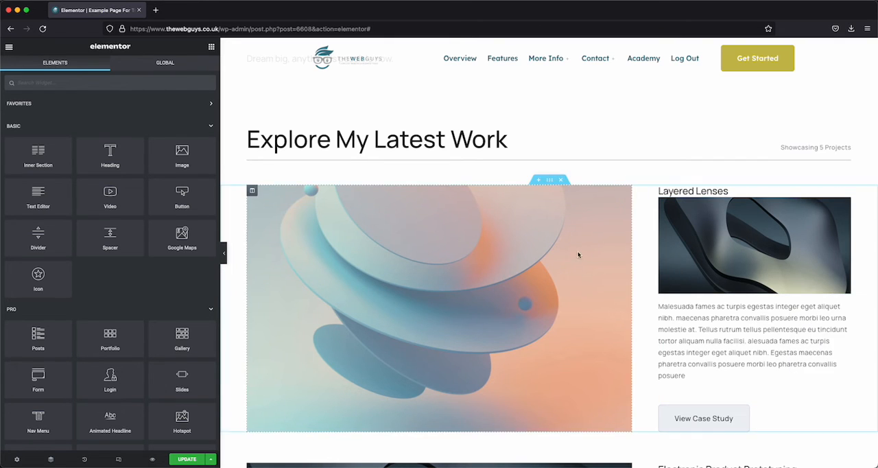
{"action": "right_click", "coordinate": [549, 181]}
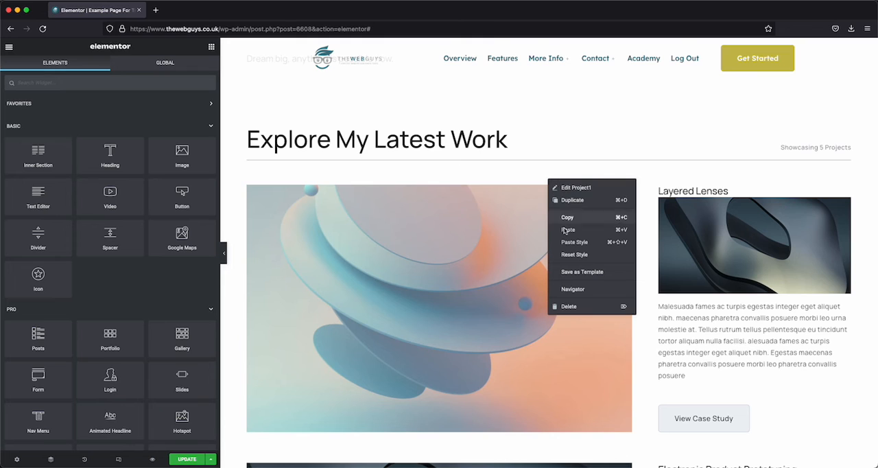
Step: Dismiss the section's action list, reopen the large Layered Lenses image column's settings and examine its background image style
{"action": "left_click", "coordinate": [518, 174]}
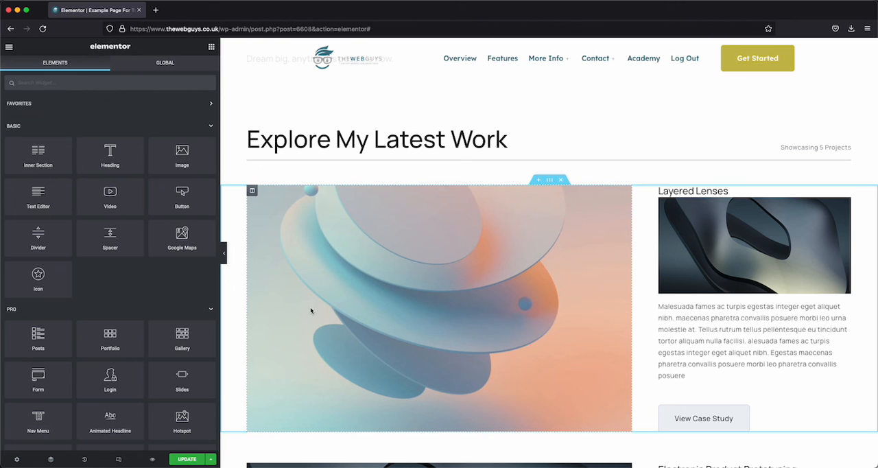
{"action": "scroll", "coordinate": [311, 310], "scroll_direction": "down", "scroll_amount": 1}
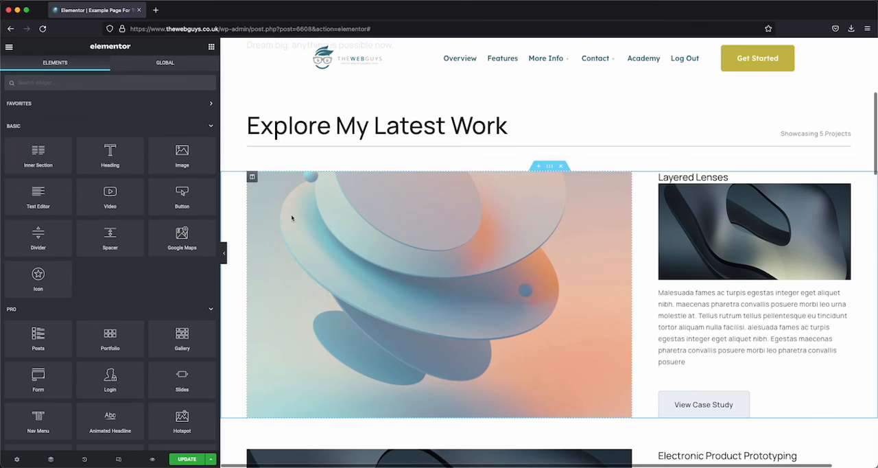
{"action": "left_click", "coordinate": [252, 177]}
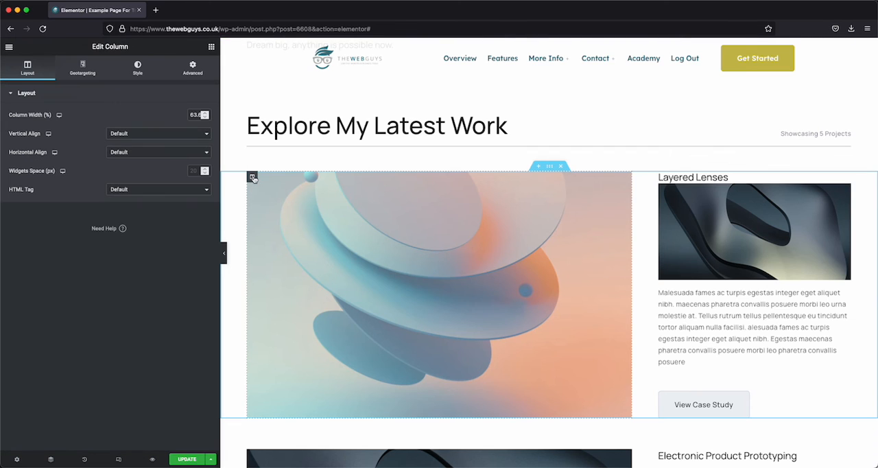
{"action": "left_click", "coordinate": [138, 66]}
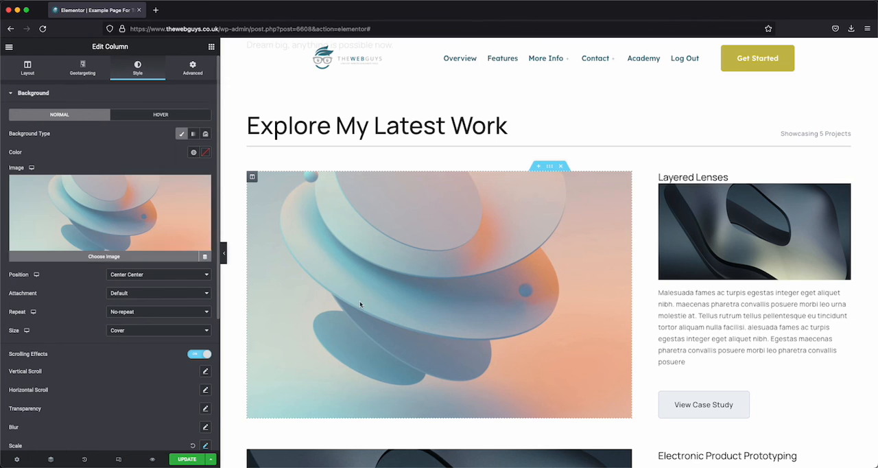
Step: Open the whole Layered Lenses section for editing and examine its layout settings and its background style options
{"action": "scroll", "coordinate": [473, 325], "scroll_direction": "up", "scroll_amount": 1}
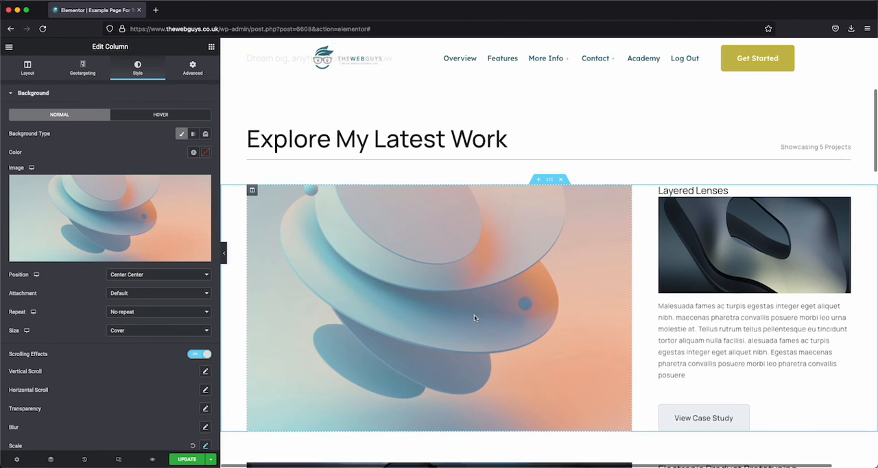
{"action": "left_click", "coordinate": [548, 185]}
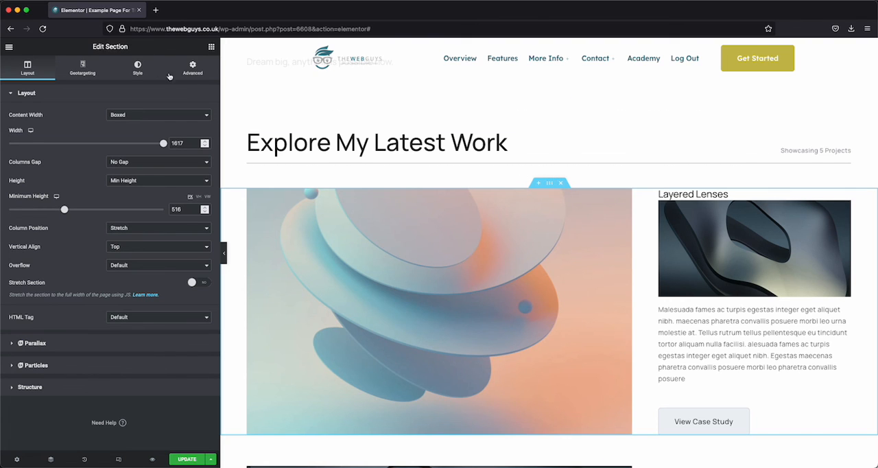
{"action": "left_click", "coordinate": [138, 68]}
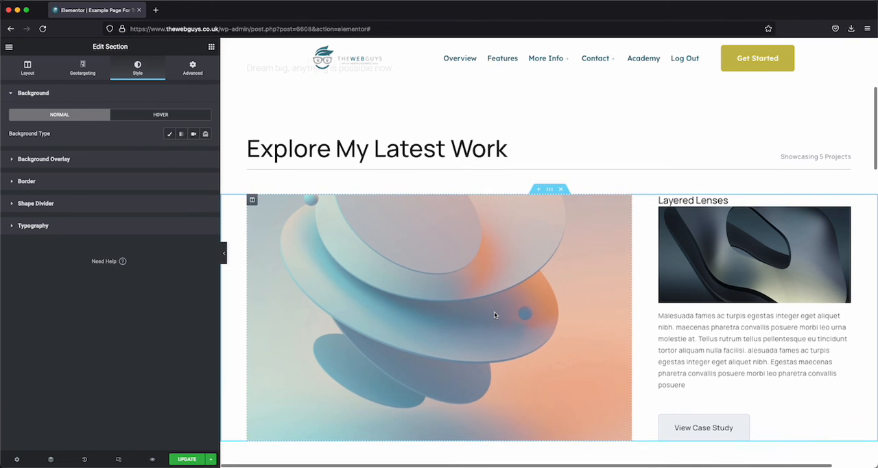
{"action": "scroll", "coordinate": [484, 322], "scroll_direction": "down", "scroll_amount": 1}
{"action": "scroll", "coordinate": [442, 314], "scroll_direction": "up", "scroll_amount": 1}
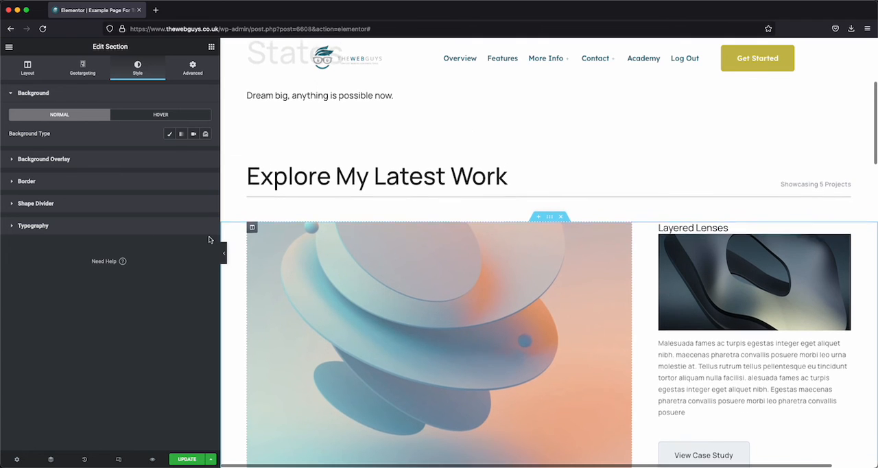